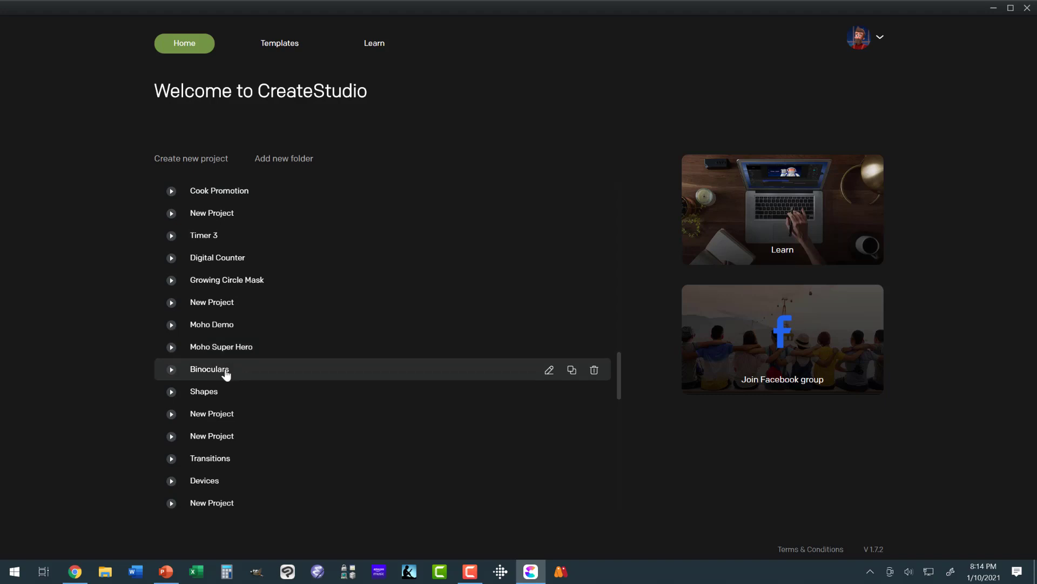
# - Open the Binoculars project and look through its timeline tracks
pyautogui.click(238, 372)
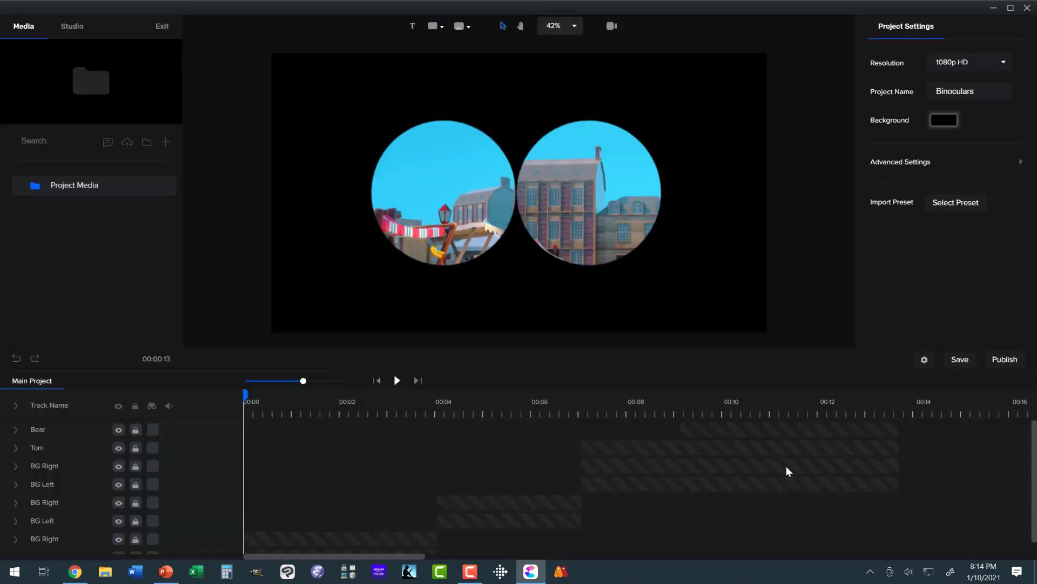
pyautogui.scroll(-1, 789, 457)
pyautogui.scroll(1, 786, 457)
pyautogui.scroll(-1, 492, 442)
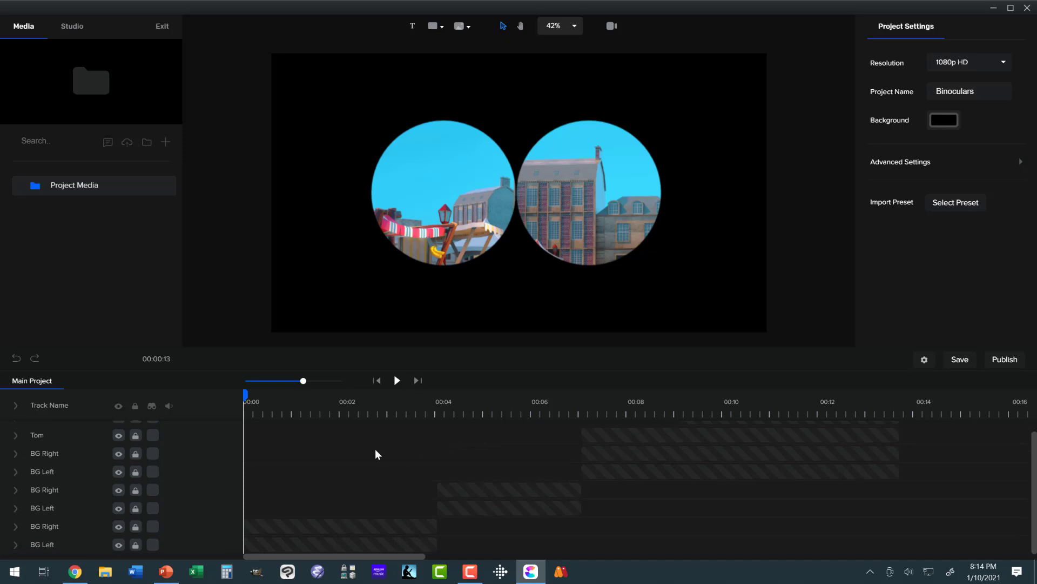
pyautogui.scroll(1, 378, 454)
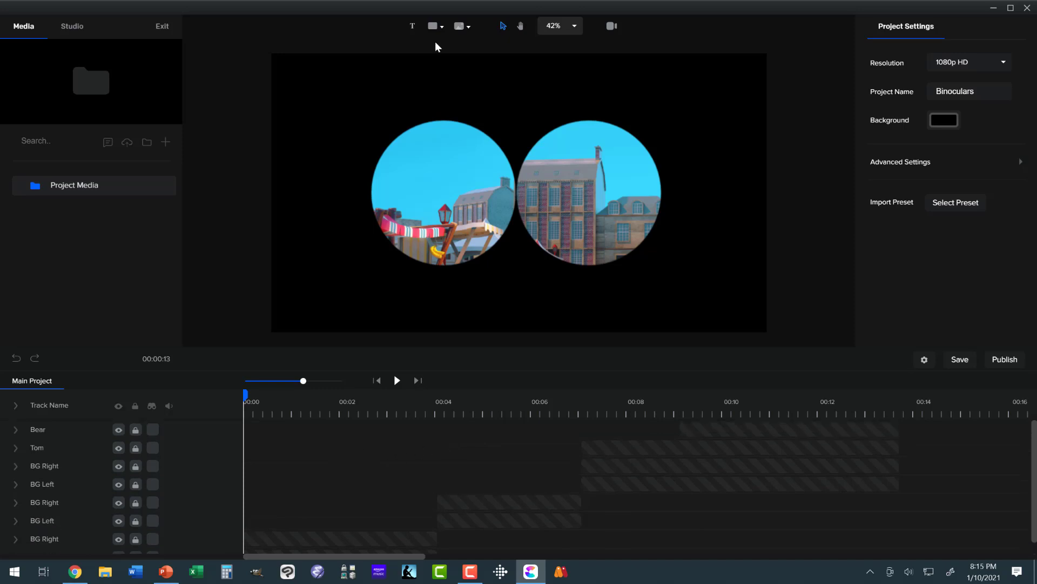
# - Insert the hot-air balloon from Isometric Objects and extend its clip to the end of the video, between 00:12 and 00:14
pyautogui.click(459, 28)
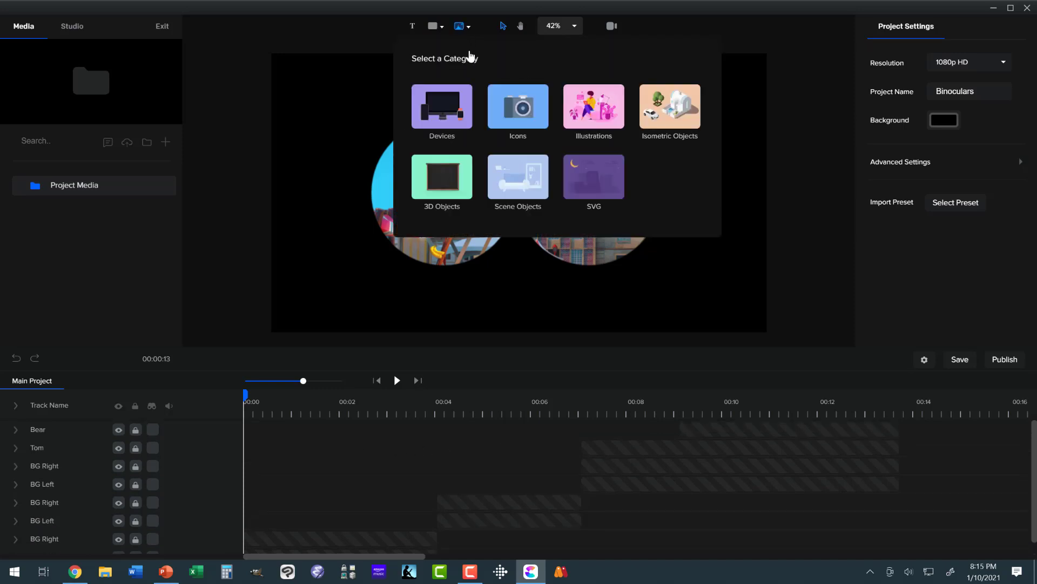
pyautogui.click(652, 116)
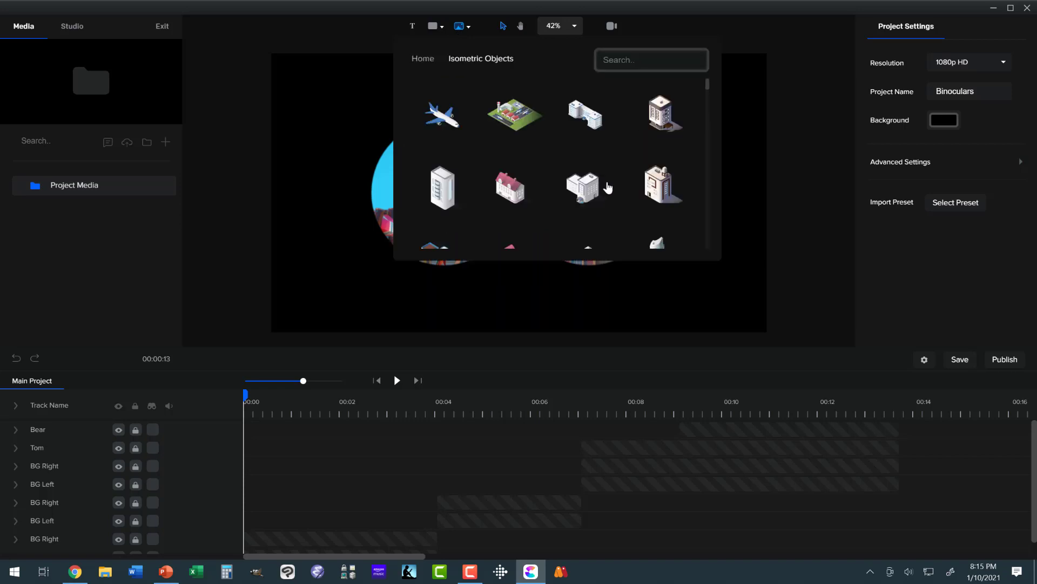
pyautogui.scroll(-2, 555, 205)
pyautogui.scroll(-5, 555, 203)
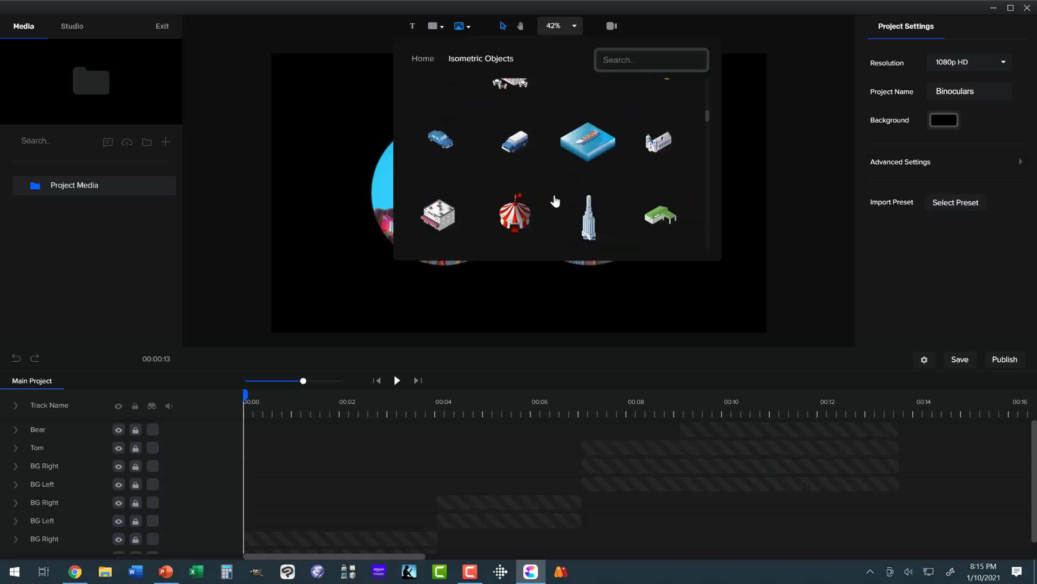
pyautogui.scroll(-6, 555, 201)
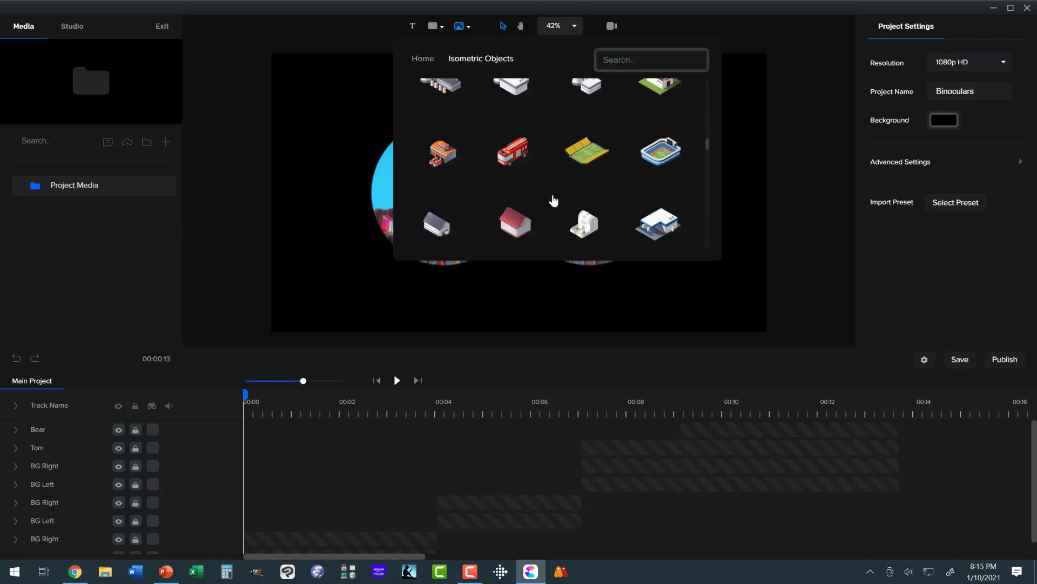
pyautogui.scroll(-1, 554, 201)
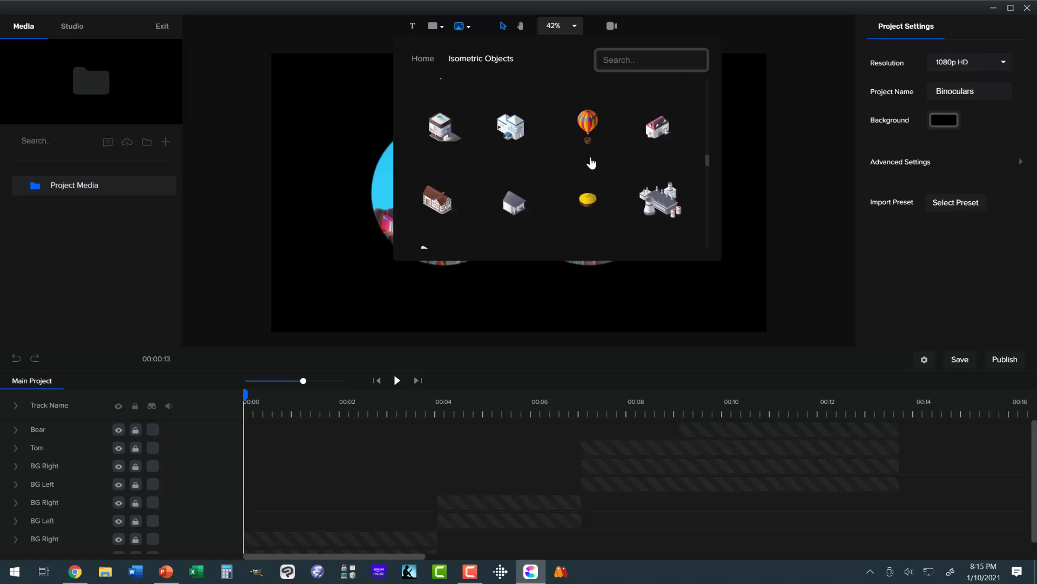
pyautogui.click(589, 126)
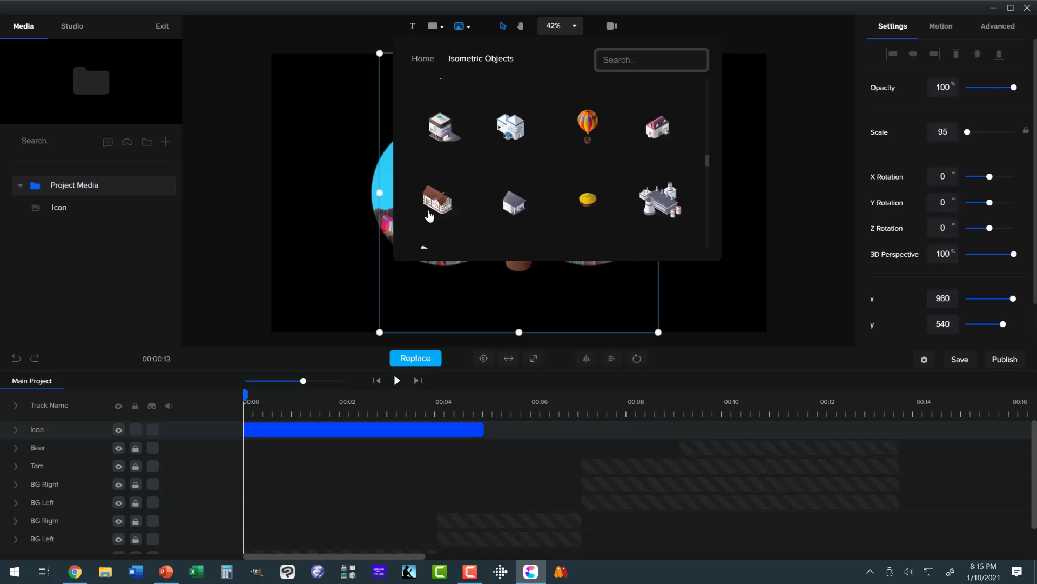
pyautogui.click(471, 429)
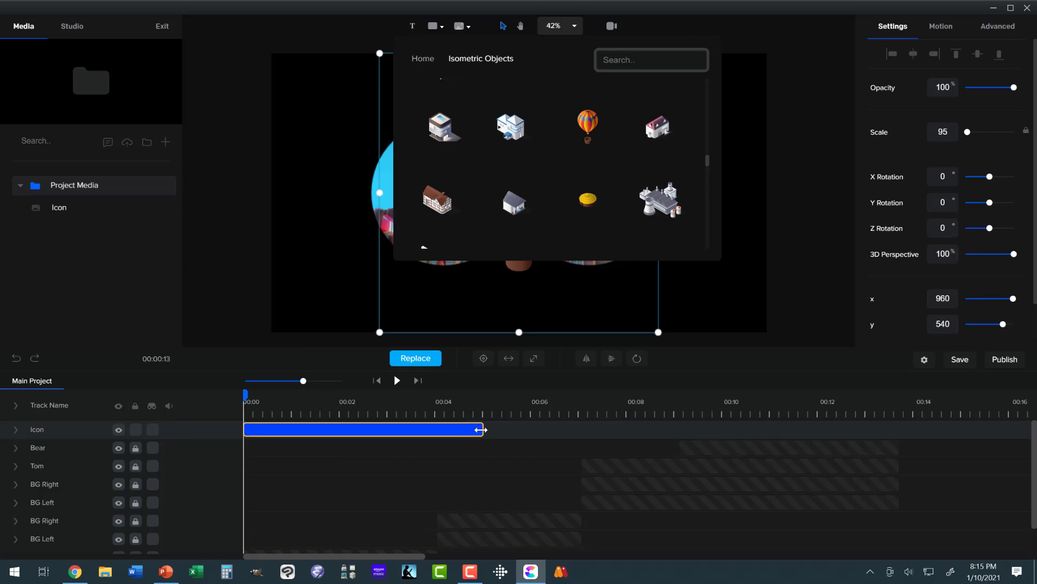
pyautogui.moveTo(481, 429); pyautogui.dragTo(893, 438)
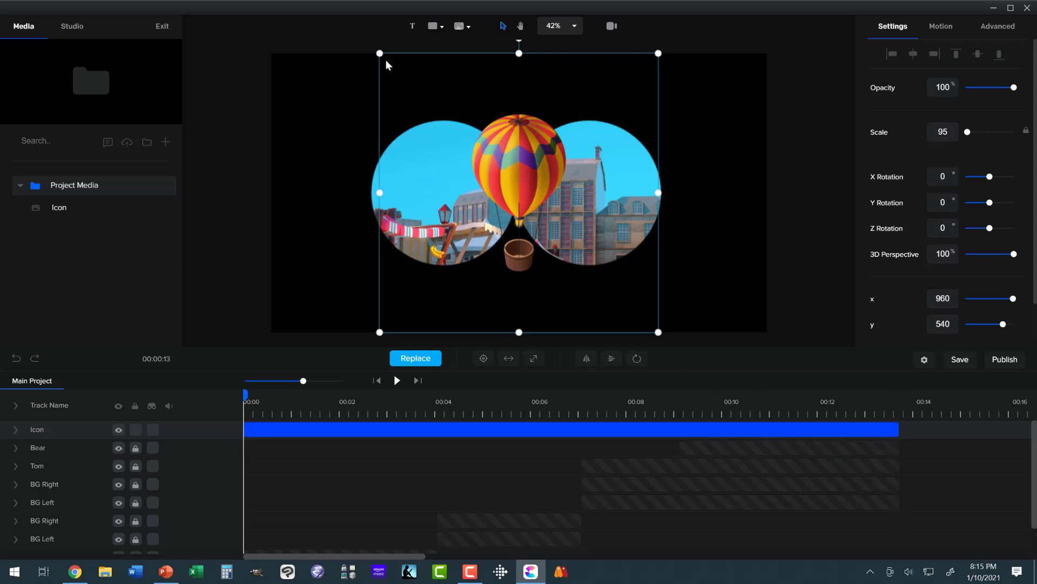
# - Shrink the balloon to a scale of about 24 and place it at the canvas's lower-left corner, about x 0, y 996
pyautogui.moveTo(380, 54); pyautogui.dragTo(588, 261)
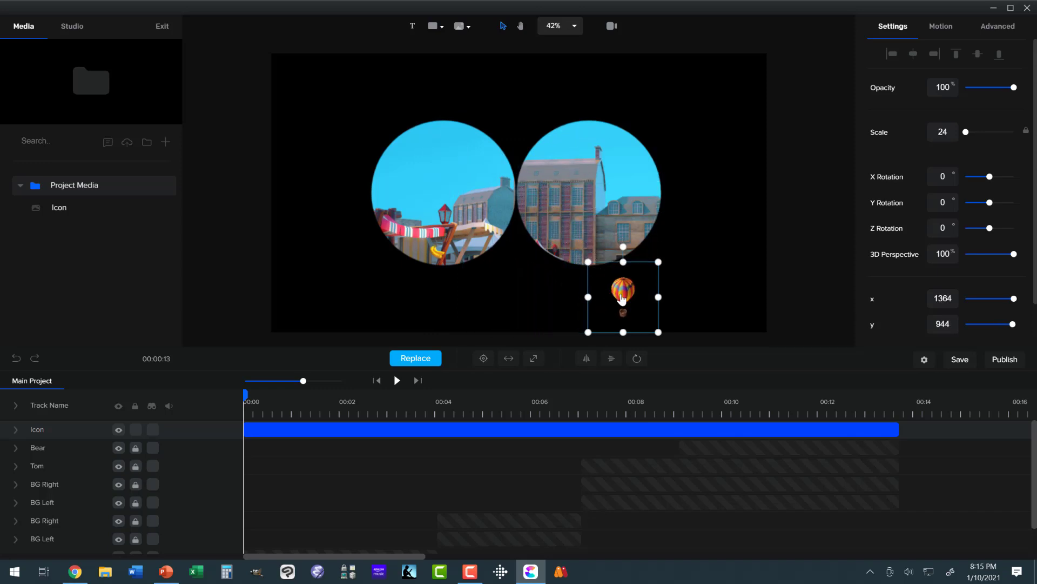
pyautogui.moveTo(622, 299); pyautogui.dragTo(269, 306)
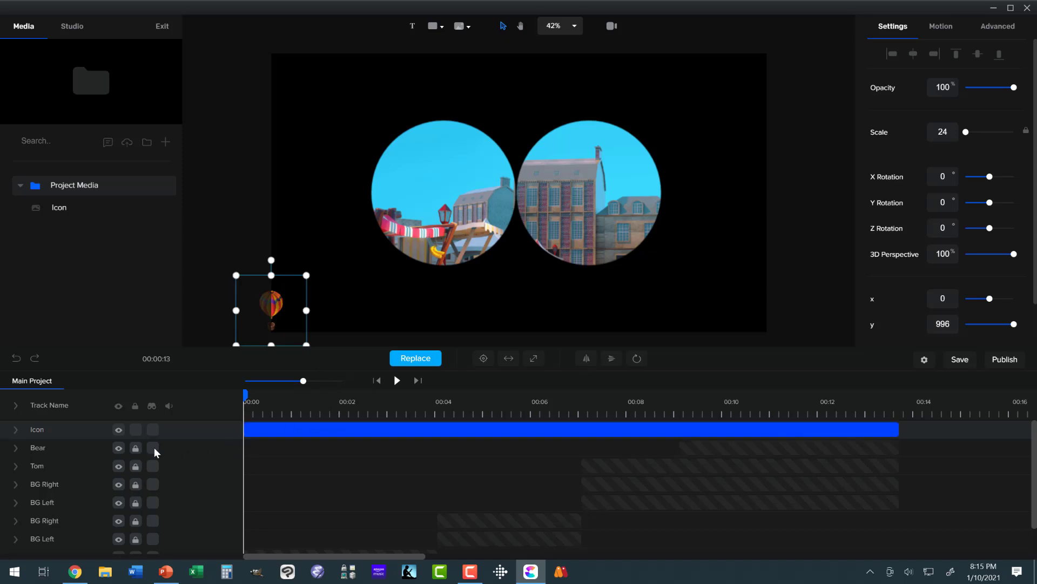
# - Add a custom animation to the balloon with the Position property enabled
pyautogui.click(16, 430)
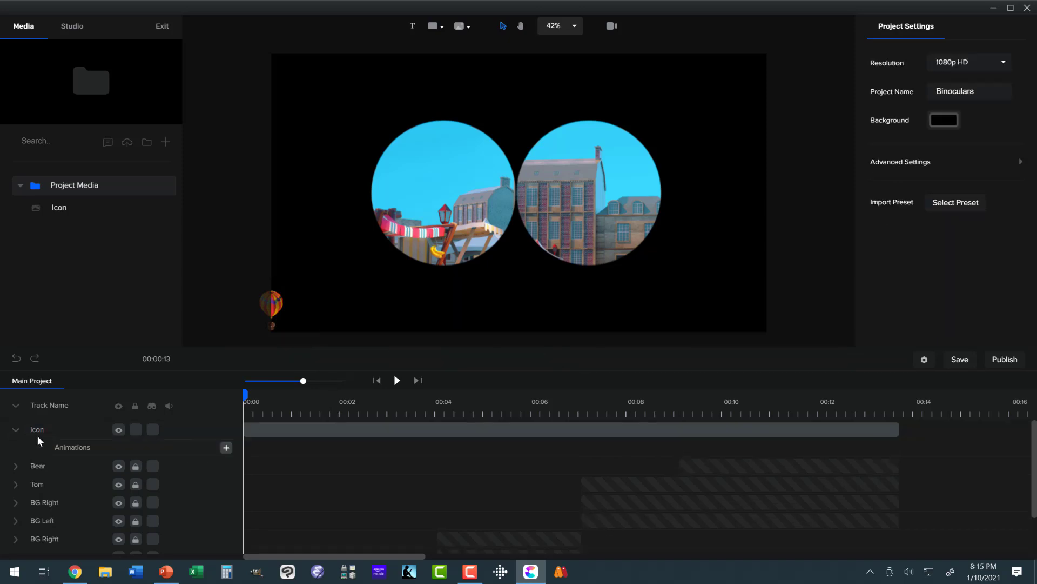
pyautogui.click(225, 448)
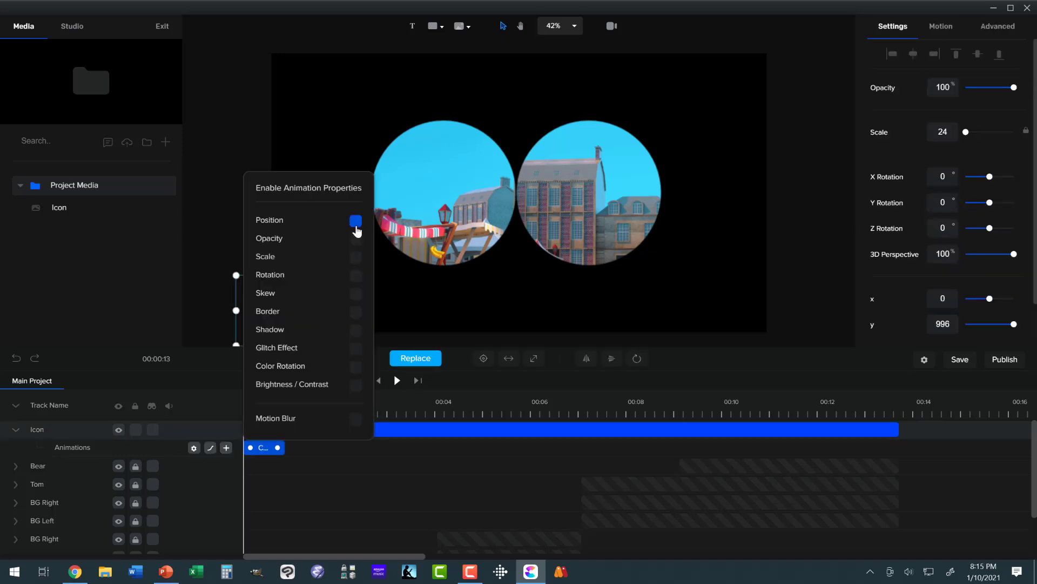
pyautogui.click(469, 296)
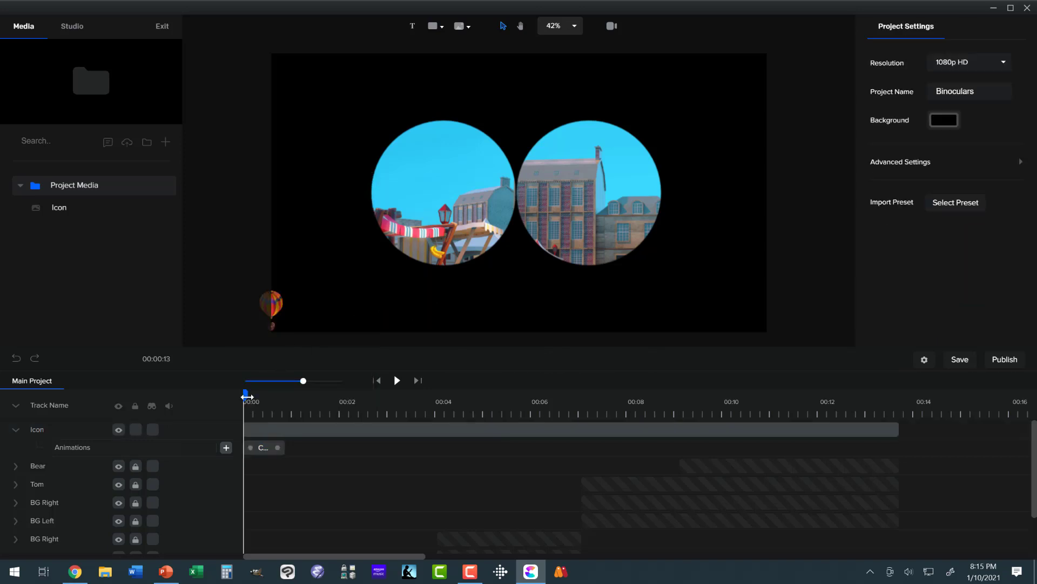
# - Set the balloon animation's end position at the lower-right corner, about x 1922, y 1019, and stretch the animation over the whole clip
pyautogui.moveTo(256, 401); pyautogui.dragTo(296, 407)
pyautogui.click(304, 429)
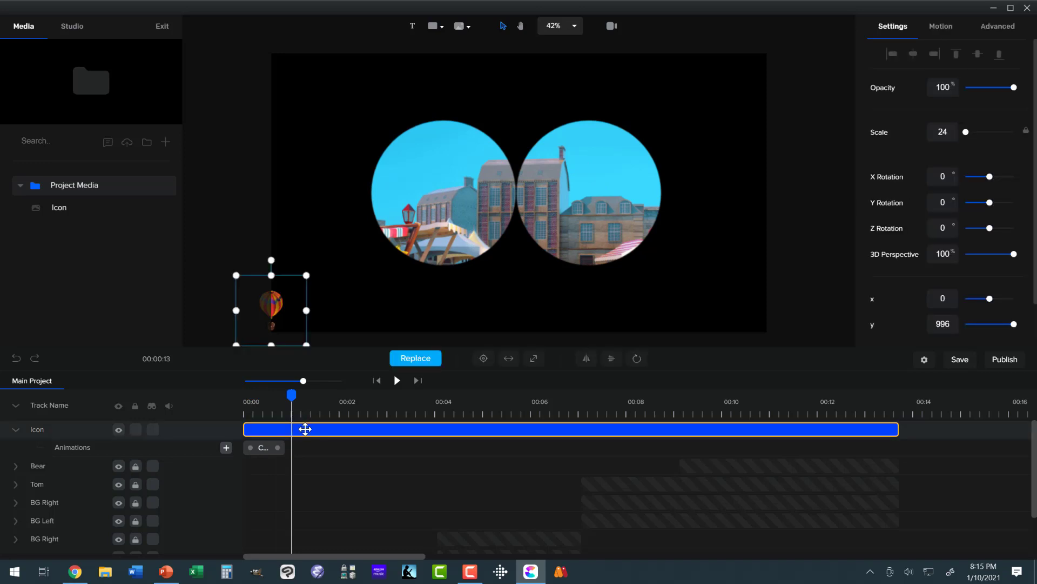
pyautogui.click(263, 448)
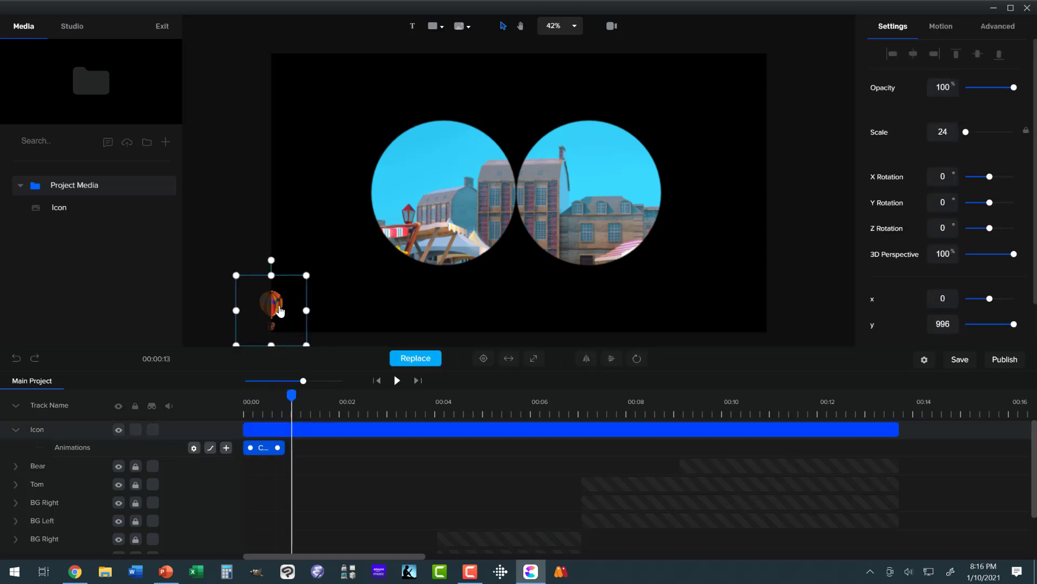
pyautogui.moveTo(280, 311); pyautogui.dragTo(776, 311)
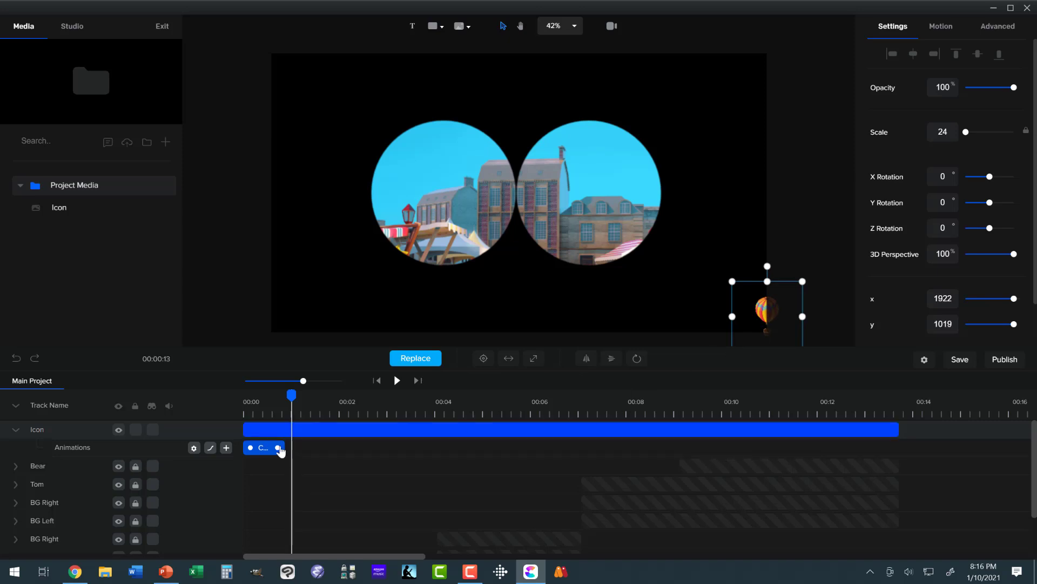
pyautogui.moveTo(278, 447); pyautogui.dragTo(892, 448)
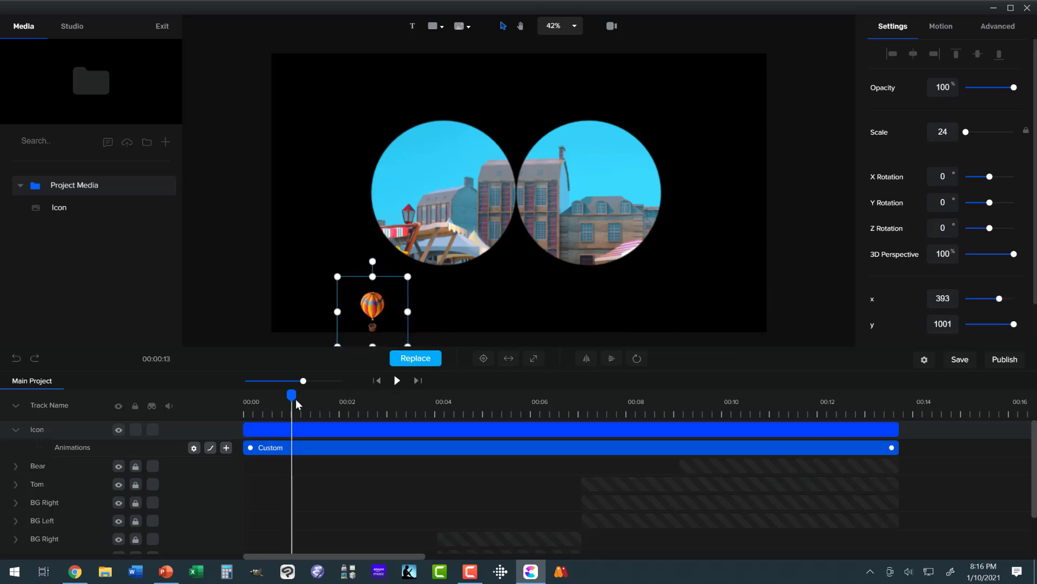
# - Play the balloon animation from the start of the video
pyautogui.moveTo(278, 398); pyautogui.dragTo(222, 398)
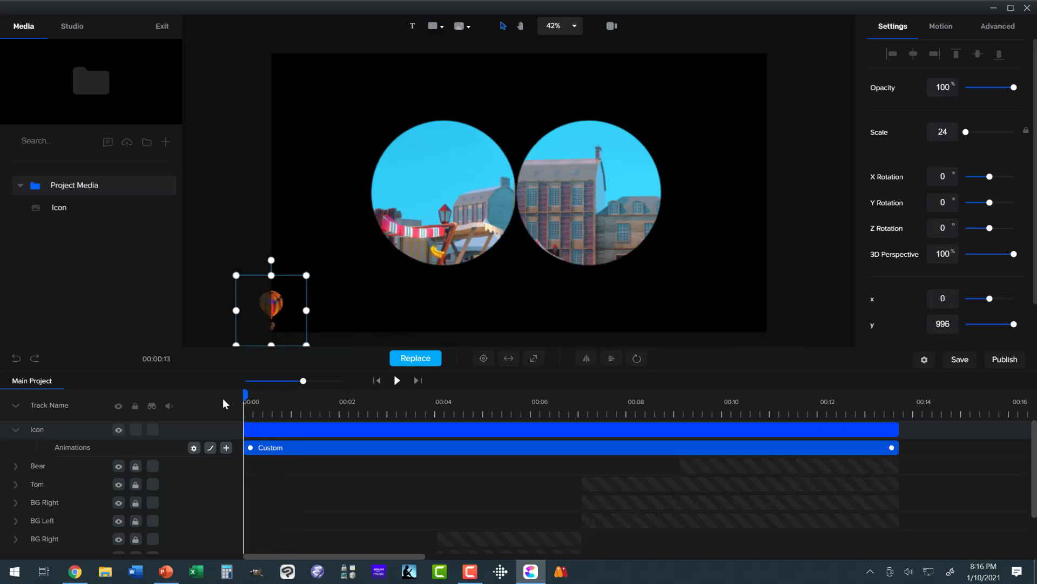
pyautogui.click(397, 381)
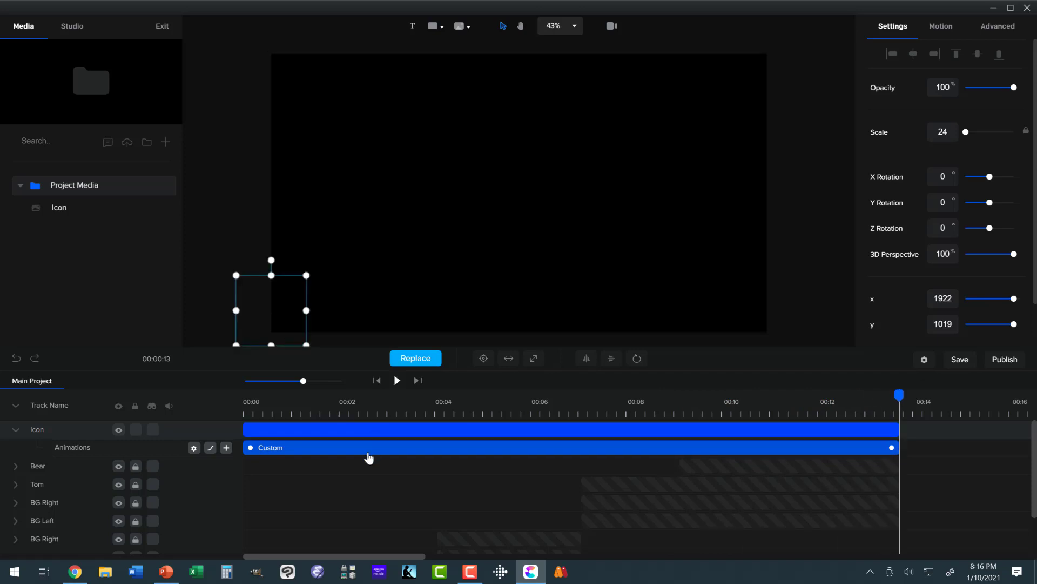
# - Set the balloon animation's easing to Linear and replay the video
pyautogui.click(210, 448)
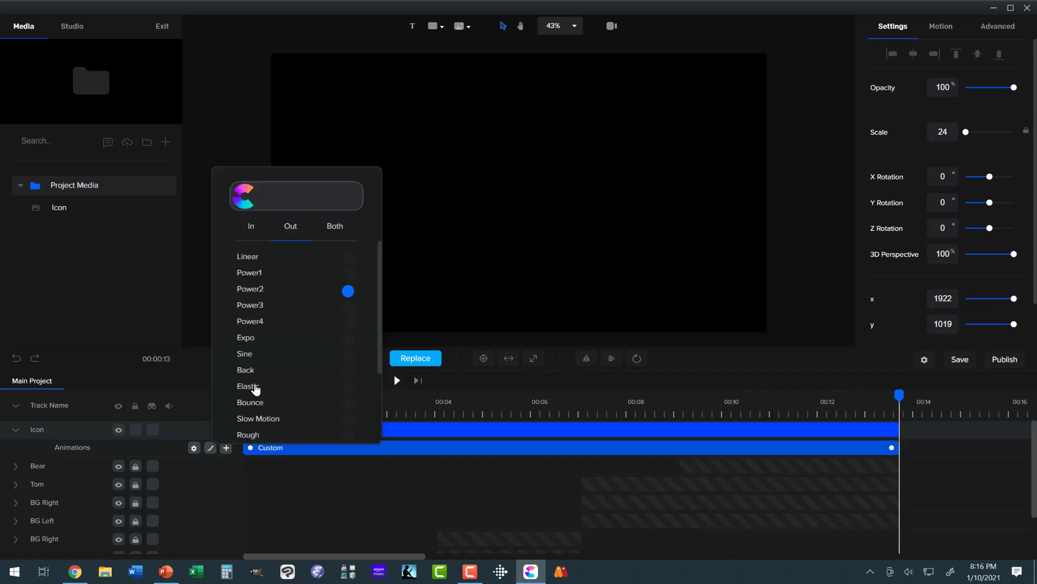
pyautogui.click(331, 228)
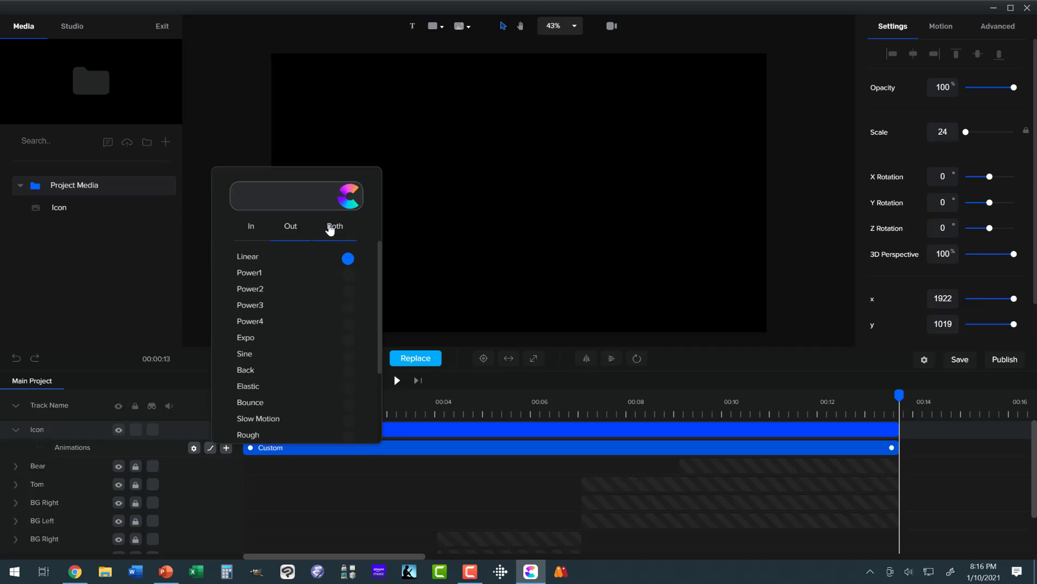
pyautogui.click(384, 484)
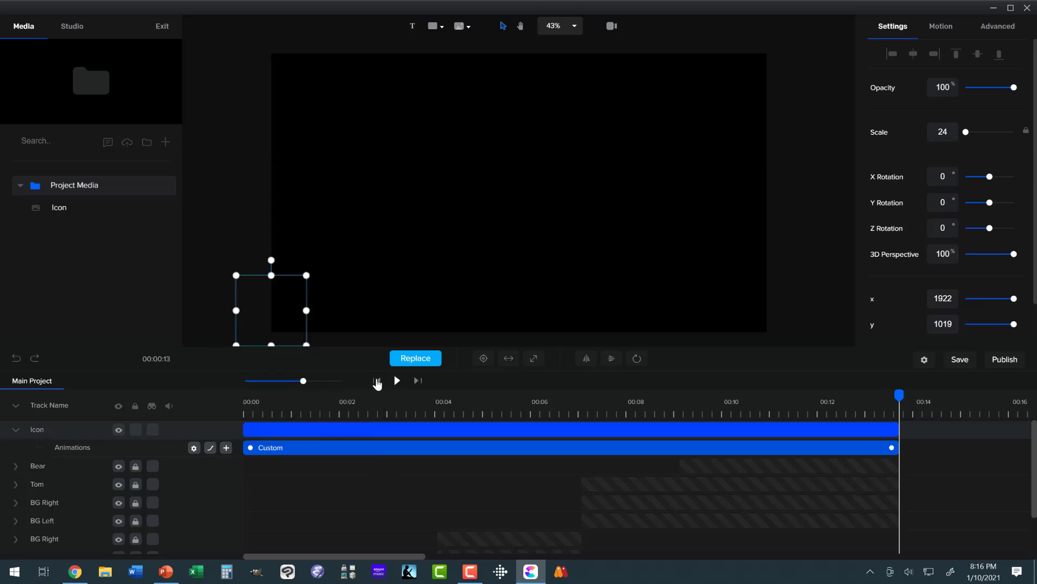
pyautogui.click(397, 380)
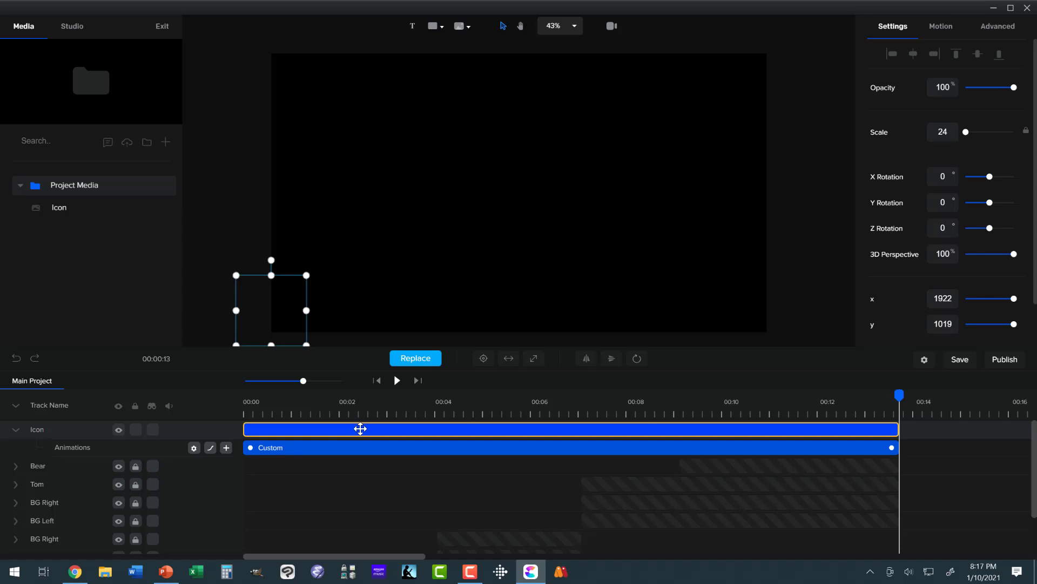
# - Delete the balloon's track and return the playhead to the start of the timeline
pyautogui.rightClick(360, 428)
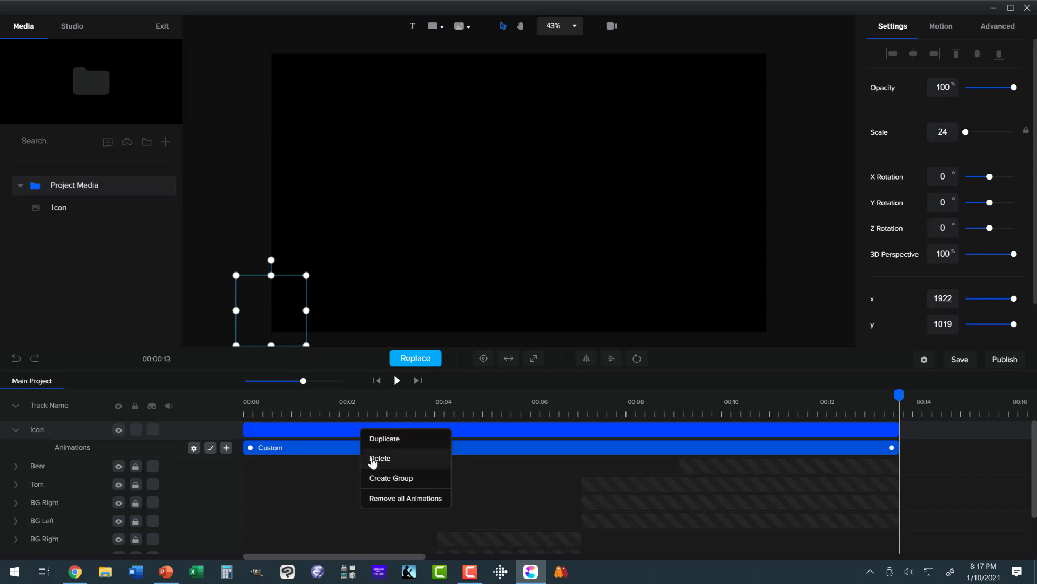
pyautogui.click(373, 458)
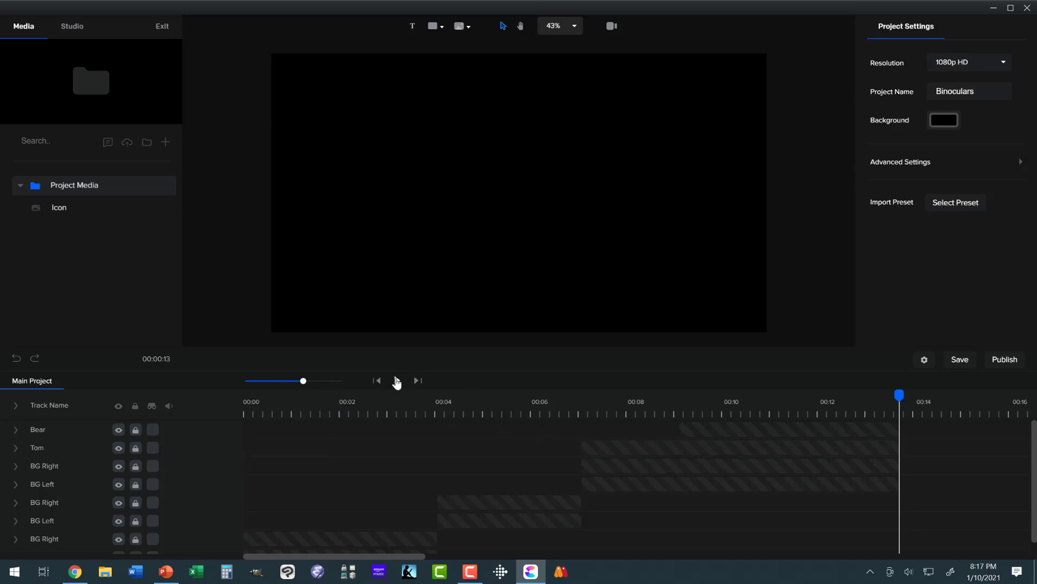
pyautogui.click(378, 381)
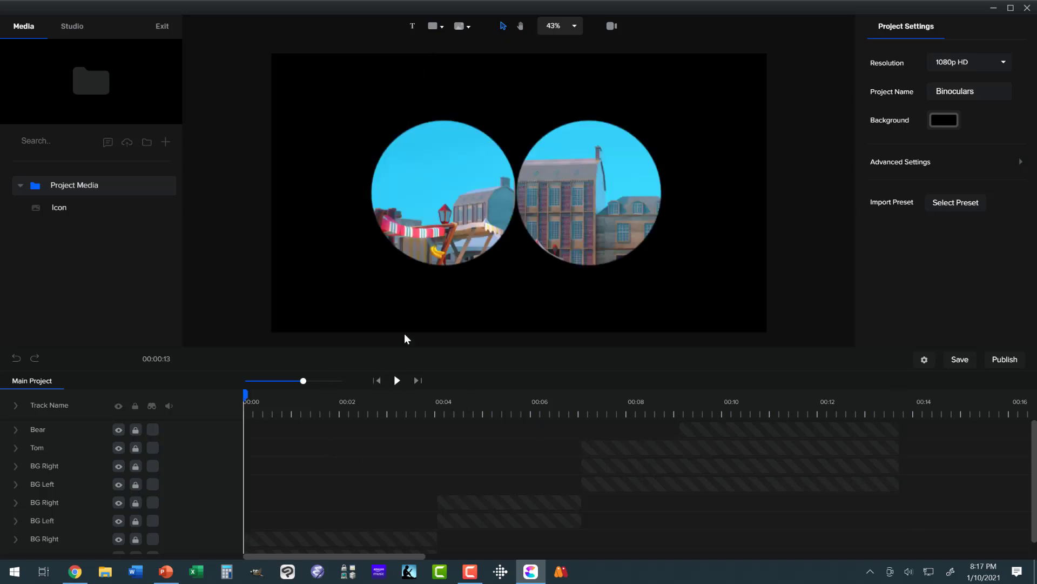
# - Insert a rectangle shape and colour it red, #FF0000
pyautogui.click(433, 30)
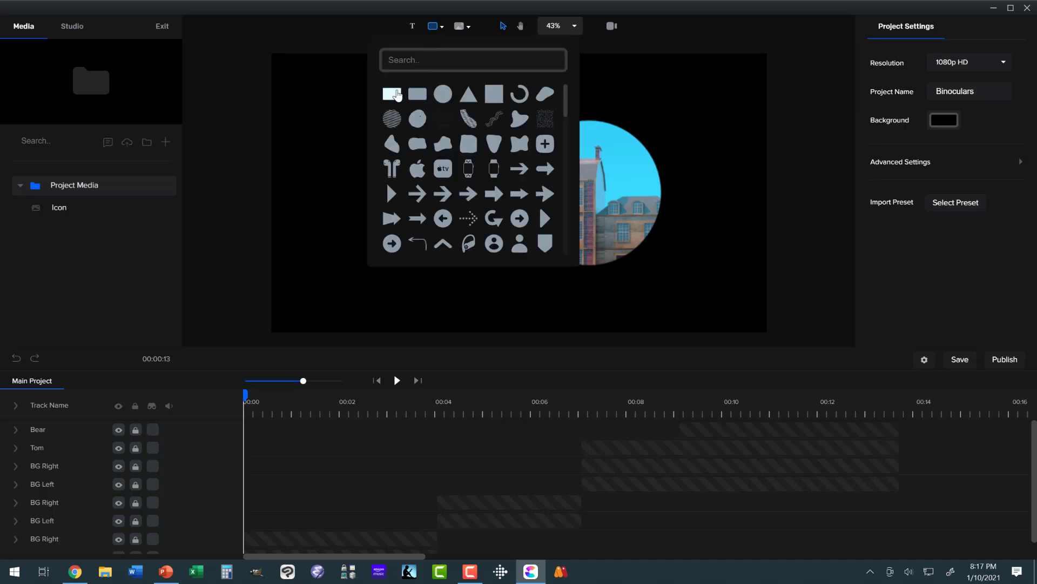
pyautogui.click(395, 94)
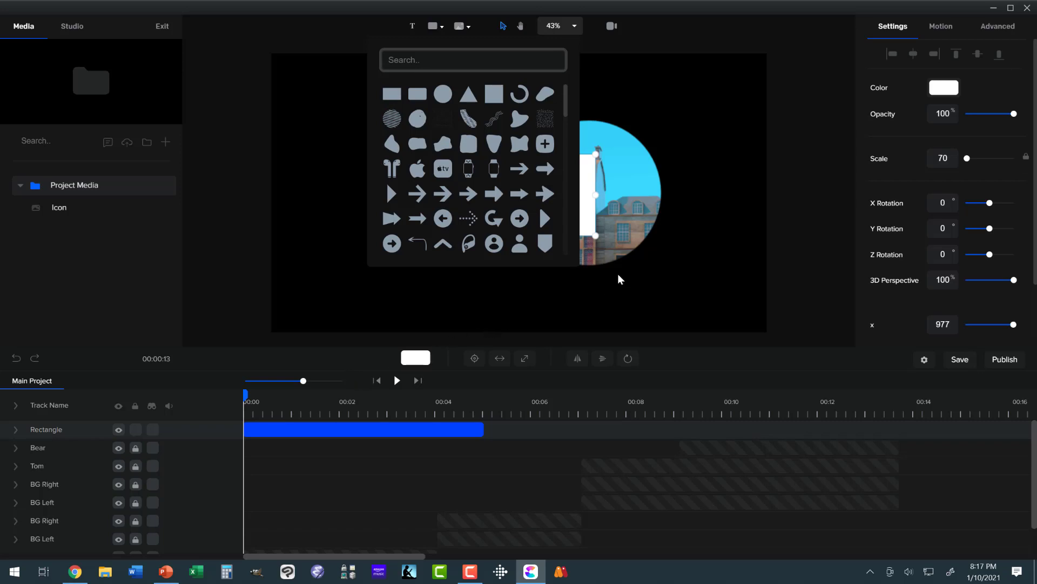
pyautogui.click(944, 89)
pyautogui.moveTo(961, 107); pyautogui.dragTo(1021, 74)
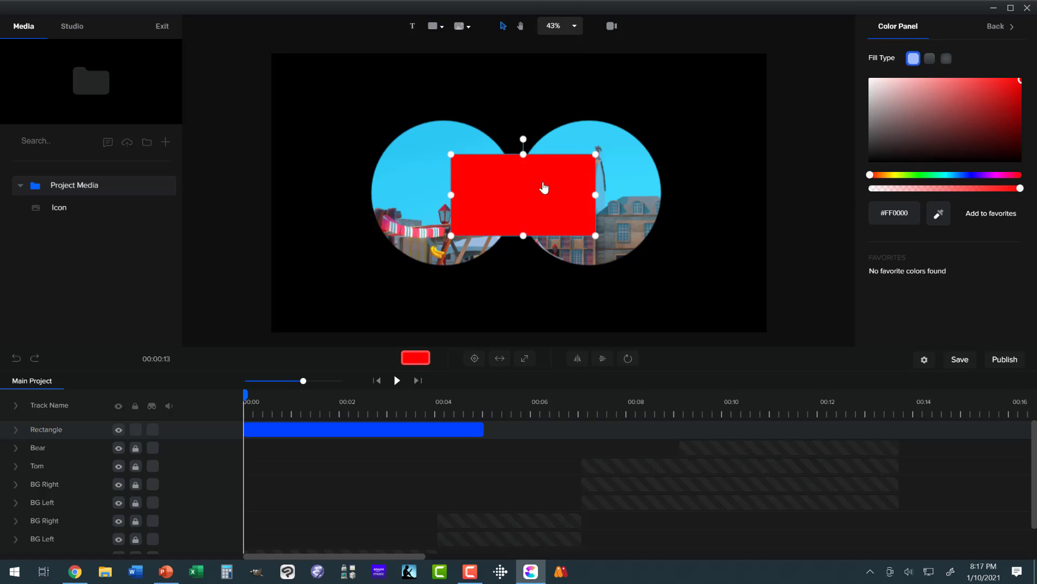
# - Flatten the red rectangle into a thin bar and align it with the canvas's left edge near the bottom, about x 282
pyautogui.moveTo(533, 195); pyautogui.dragTo(348, 318)
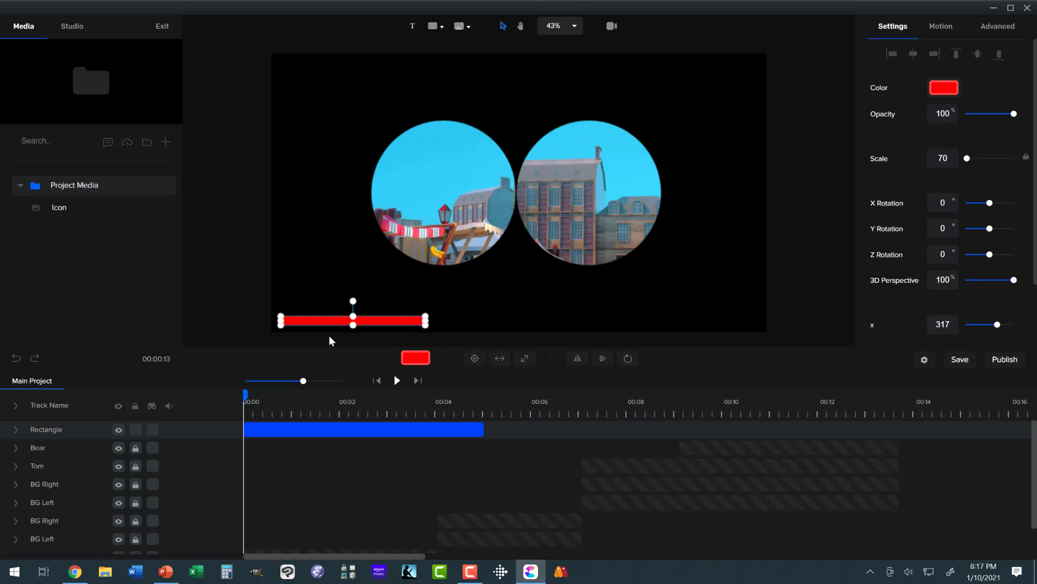
pyautogui.press('Escape')
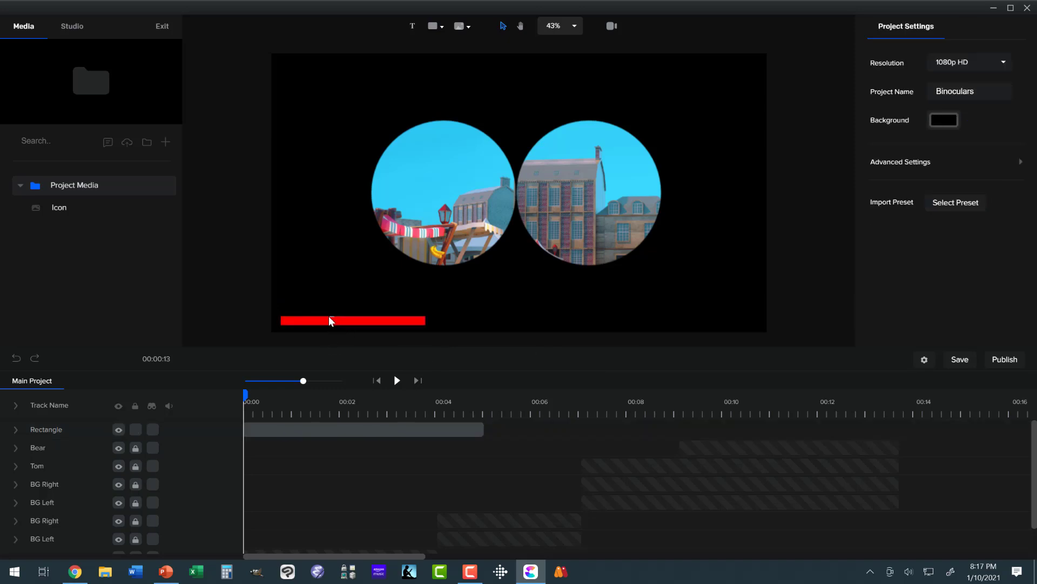
pyautogui.moveTo(330, 327); pyautogui.dragTo(320, 323)
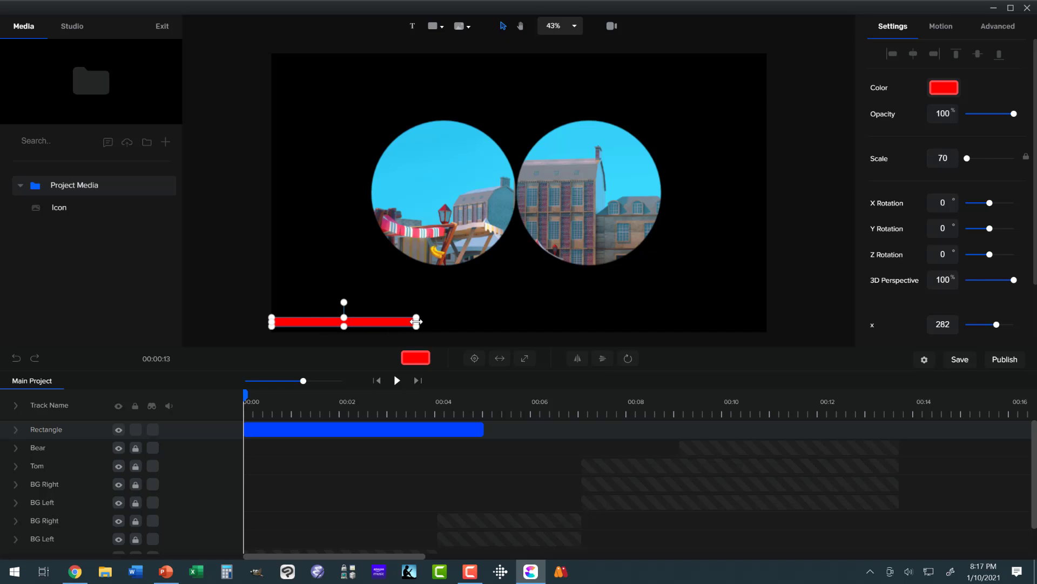
# - Stretch the red bar across the full canvas width, to x 963, and enable a Position animation on its track
pyautogui.moveTo(428, 319); pyautogui.dragTo(768, 318)
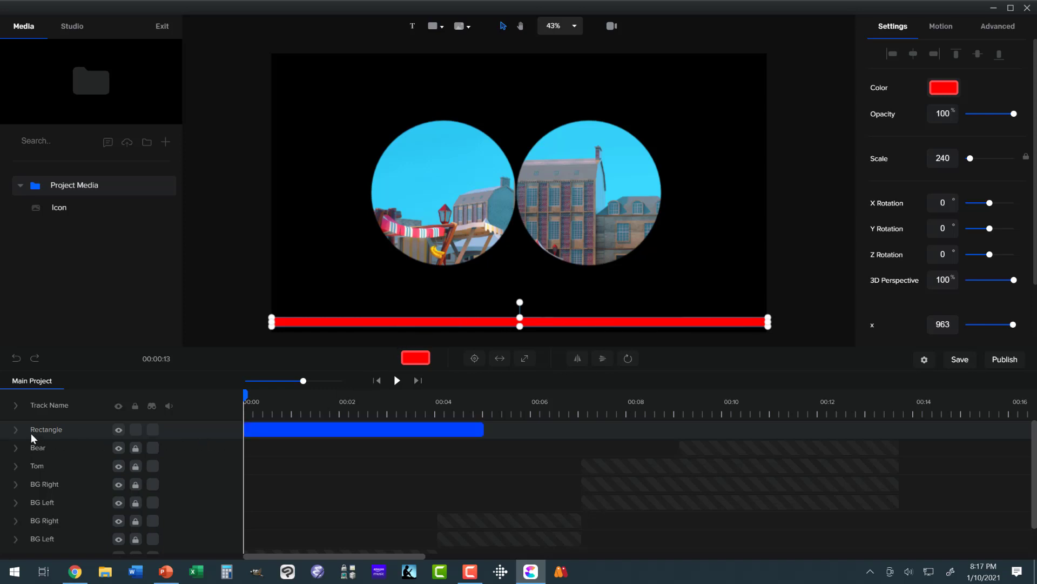
pyautogui.click(14, 433)
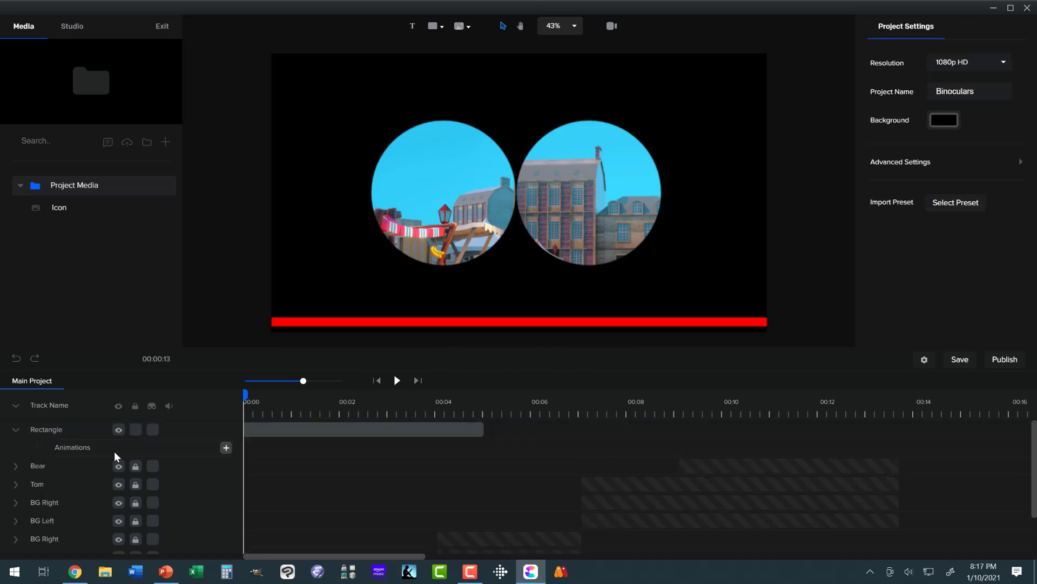
pyautogui.click(226, 449)
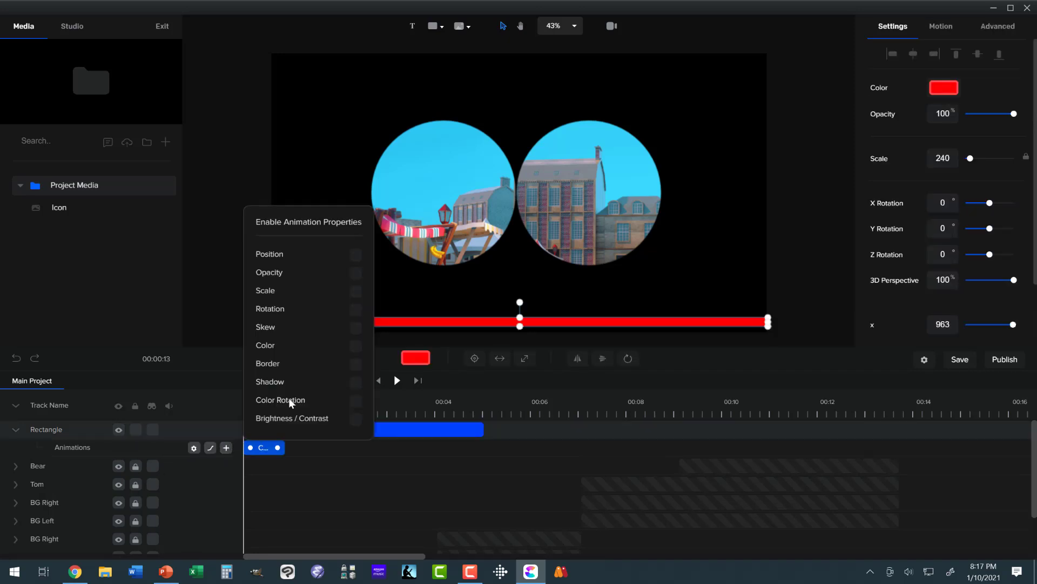
pyautogui.click(355, 255)
pyautogui.click(378, 471)
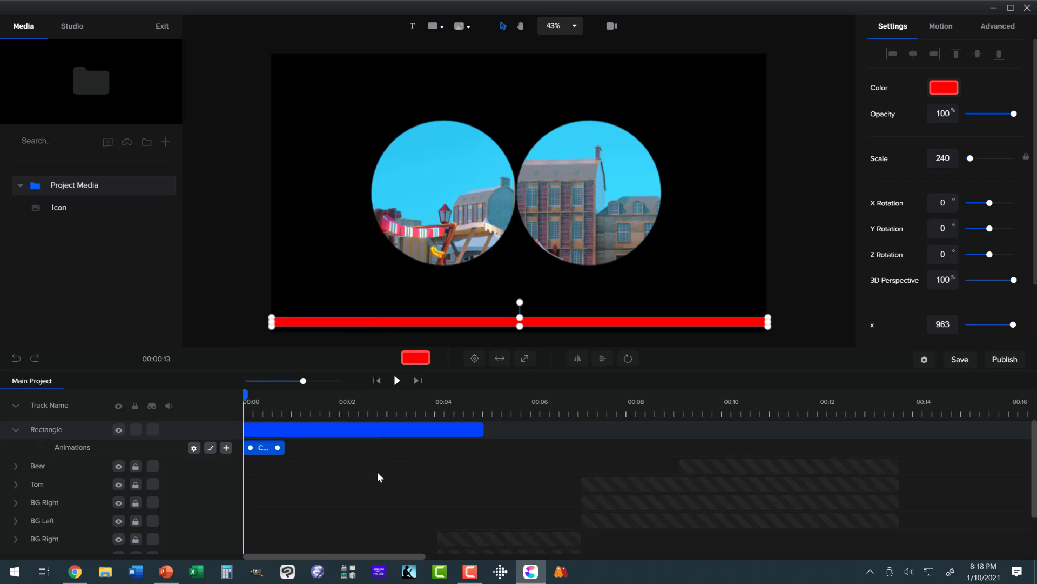
# - Shift the bar's animation block to about 1 second and set its starting position just off the canvas's left edge, at x -950
pyautogui.moveTo(286, 452); pyautogui.dragTo(333, 452)
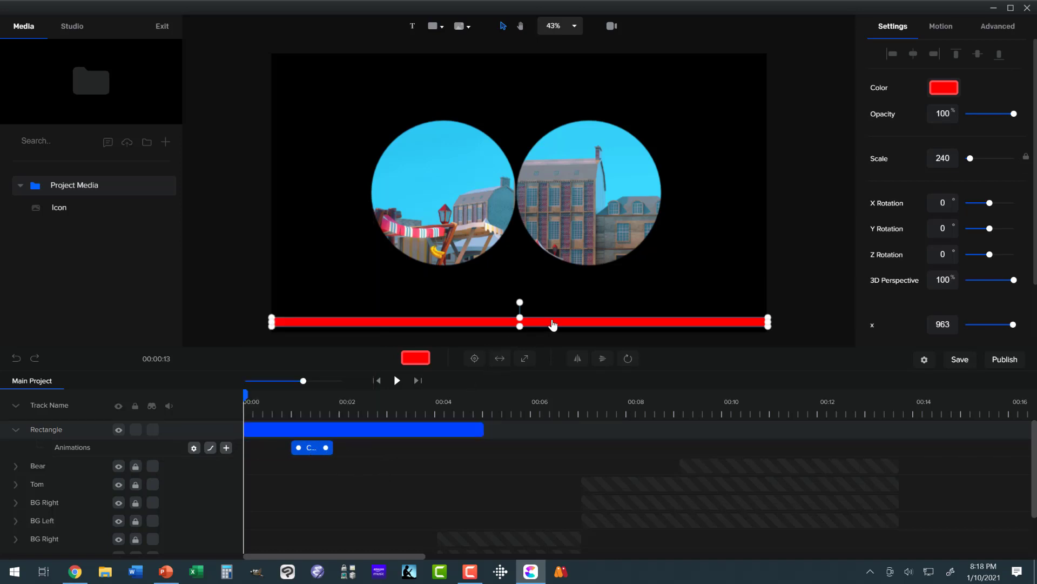
pyautogui.moveTo(553, 324); pyautogui.dragTo(179, 319)
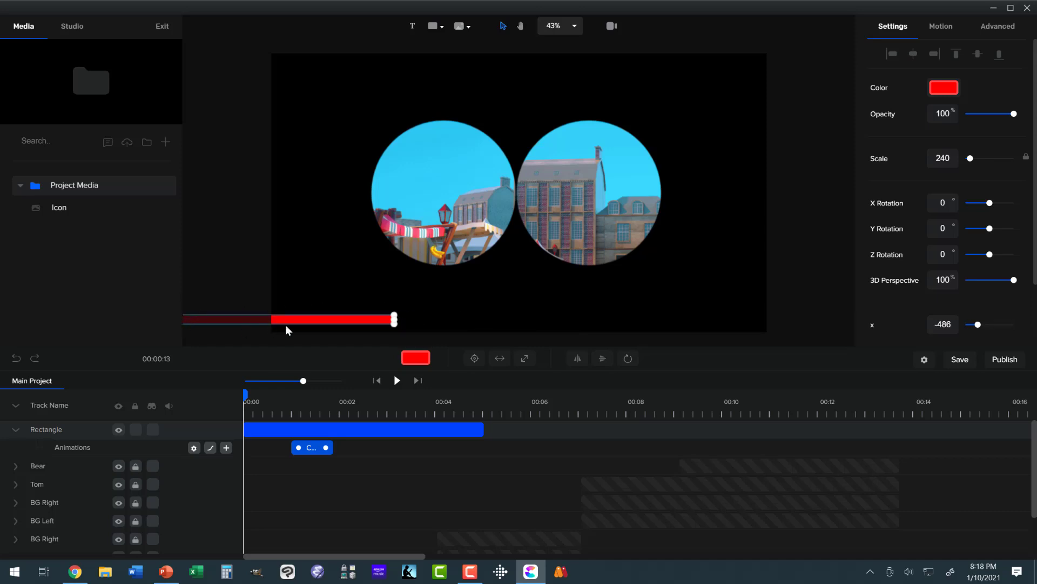
pyautogui.moveTo(287, 319); pyautogui.dragTo(273, 323)
pyautogui.moveTo(231, 317); pyautogui.dragTo(199, 319)
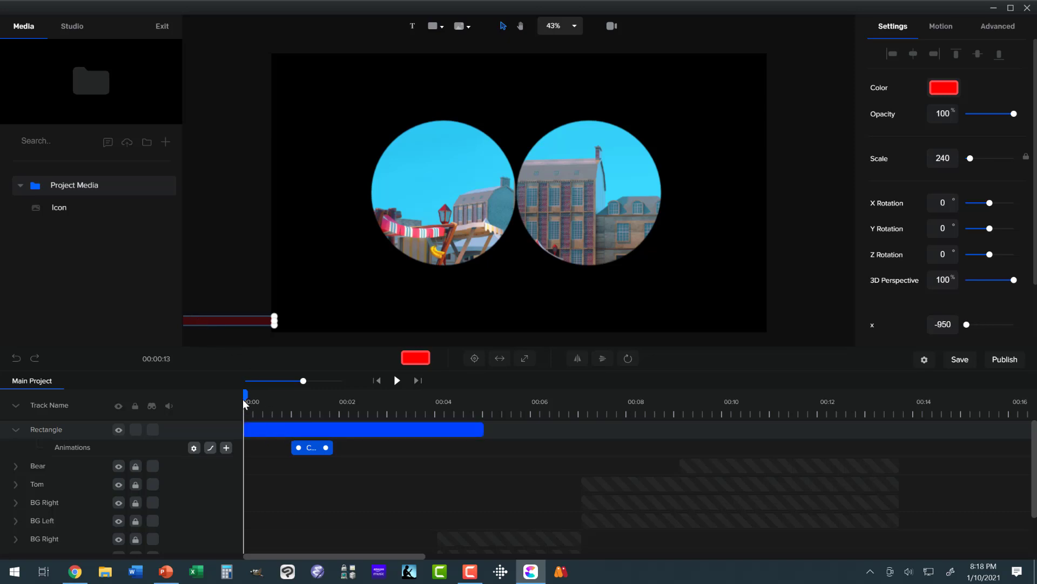
pyautogui.moveTo(264, 397); pyautogui.dragTo(356, 416)
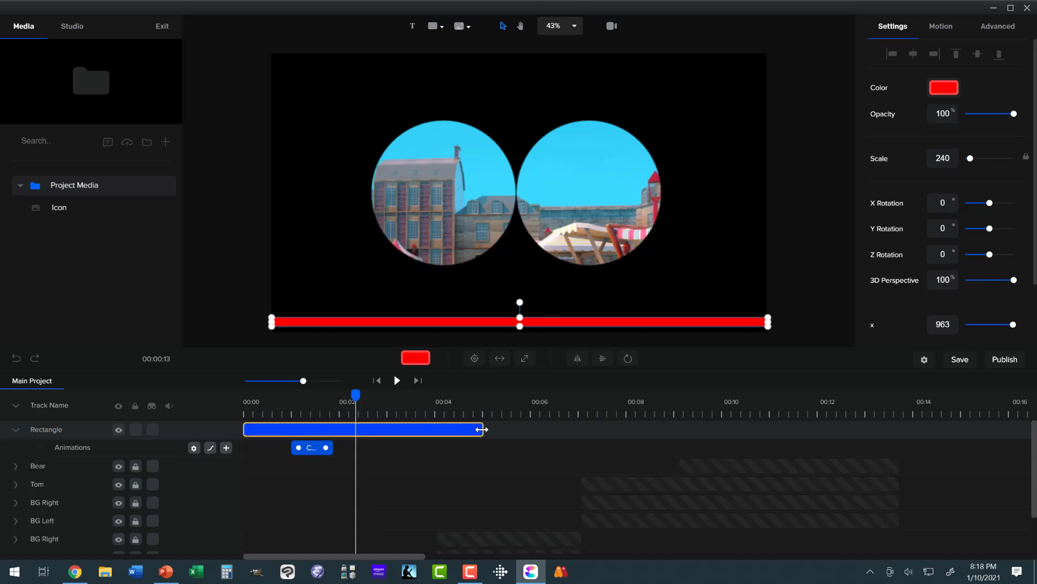
# - Extend the Rectangle clip to the end of the other tracks and make its animation span the clip's whole length
pyautogui.moveTo(482, 429); pyautogui.dragTo(899, 429)
pyautogui.click(408, 447)
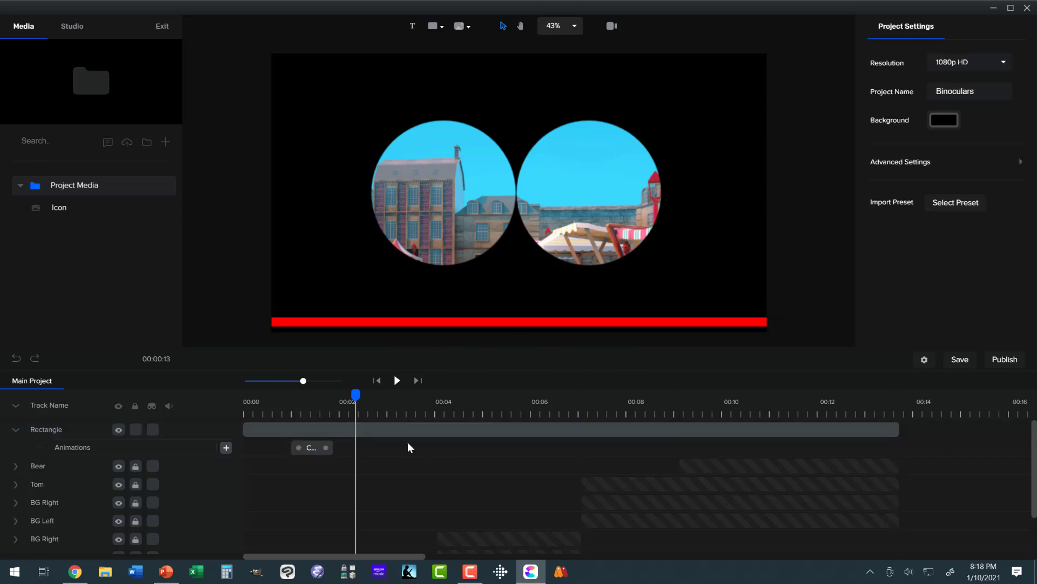
pyautogui.click(318, 451)
pyautogui.moveTo(303, 451); pyautogui.dragTo(261, 452)
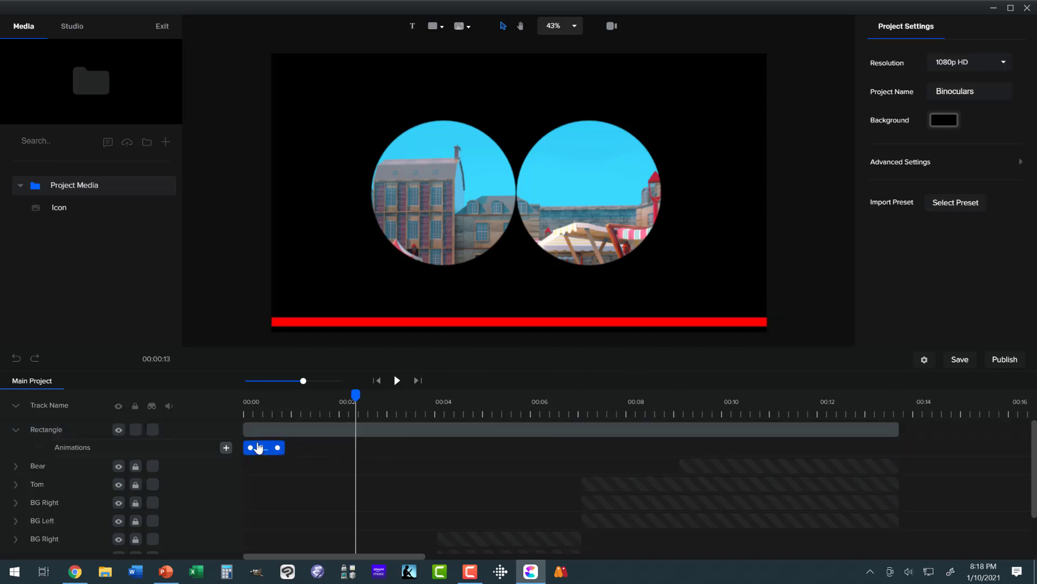
pyautogui.click(259, 447)
pyautogui.moveTo(334, 446); pyautogui.dragTo(892, 446)
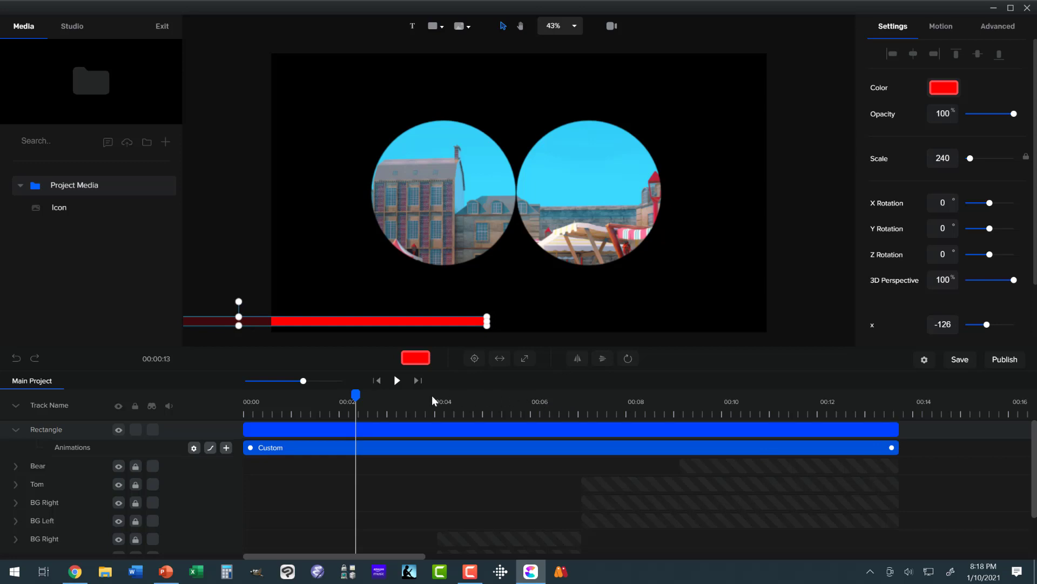
# - Preview the bar's animation from the start of the timeline and pause after about 3 seconds
pyautogui.click(377, 381)
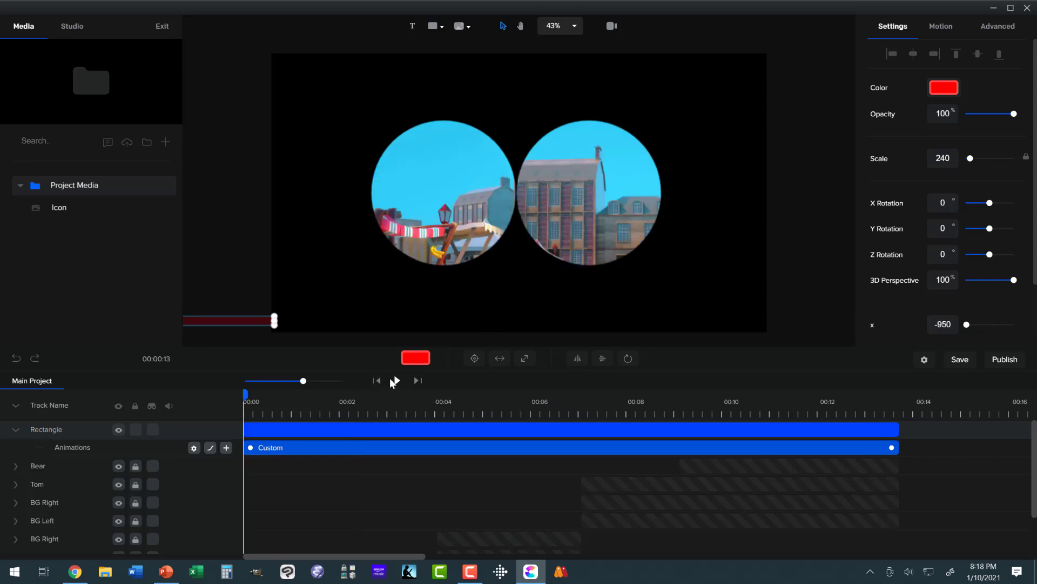
pyautogui.click(396, 381)
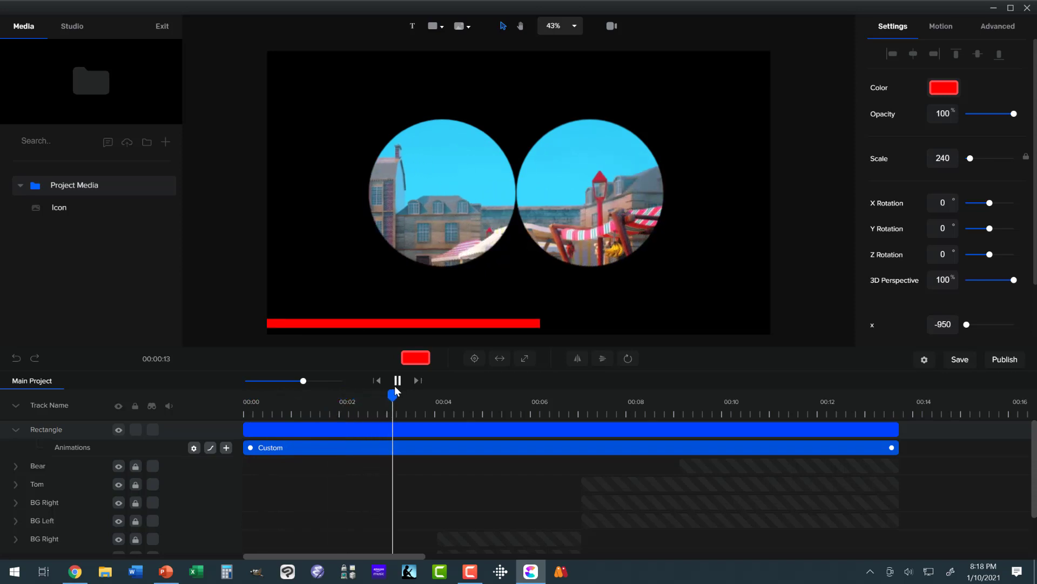
pyautogui.click(396, 382)
# - Set the bar animation's easing to Linear and replay the video from the start
pyautogui.click(364, 435)
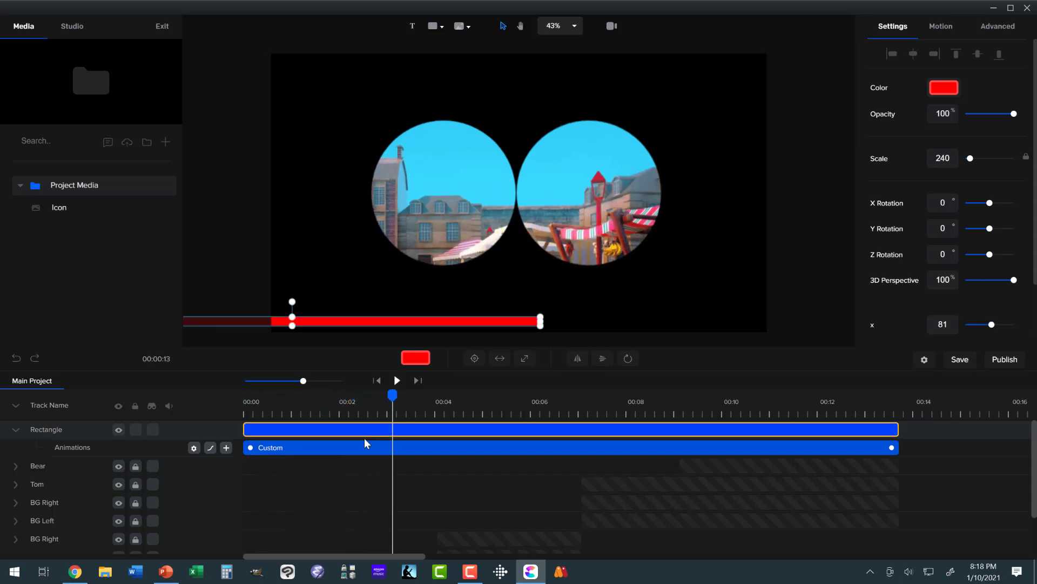
pyautogui.click(210, 448)
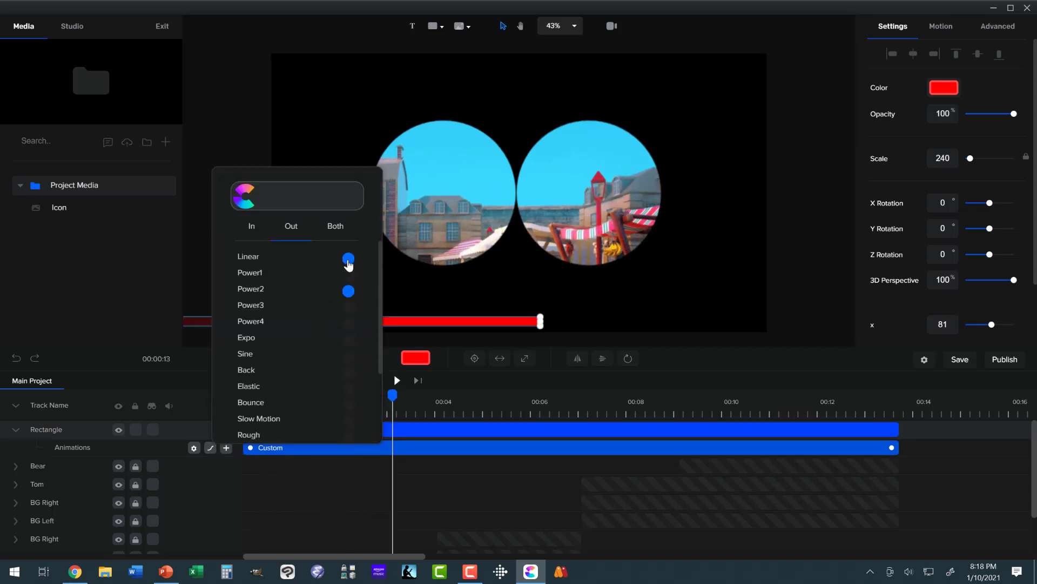
pyautogui.click(335, 227)
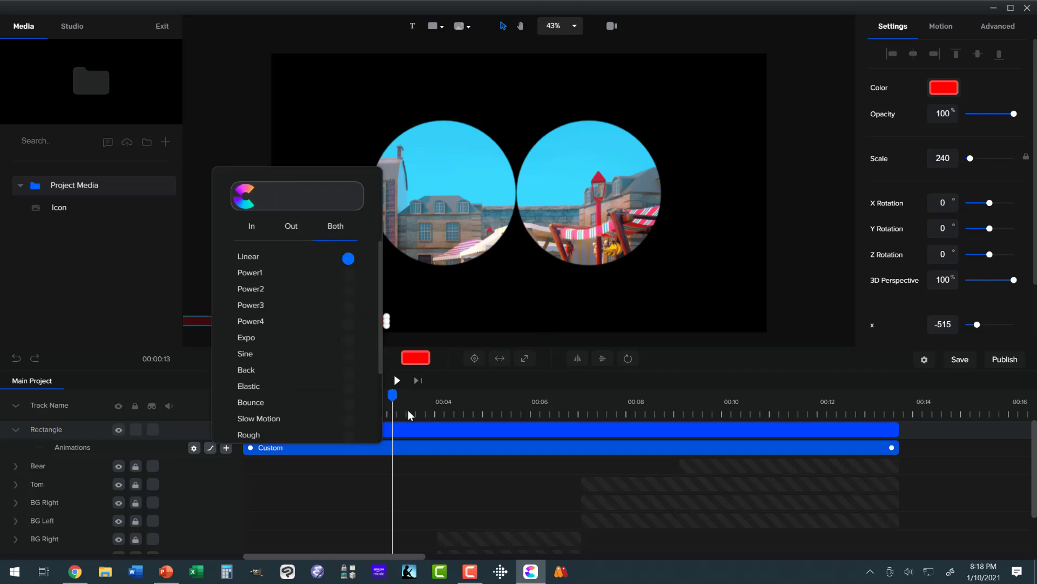
pyautogui.click(427, 473)
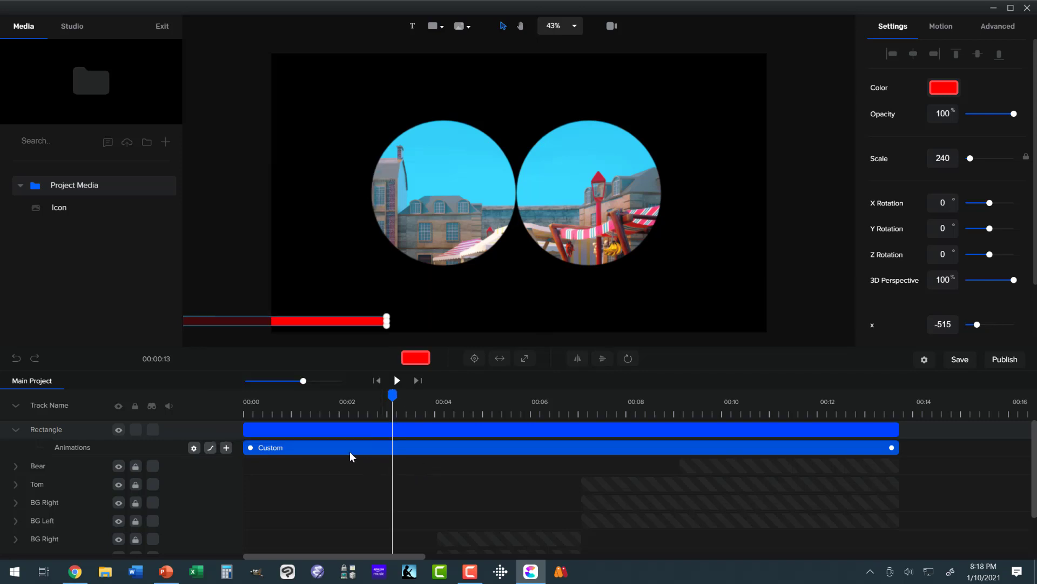
pyautogui.click(377, 381)
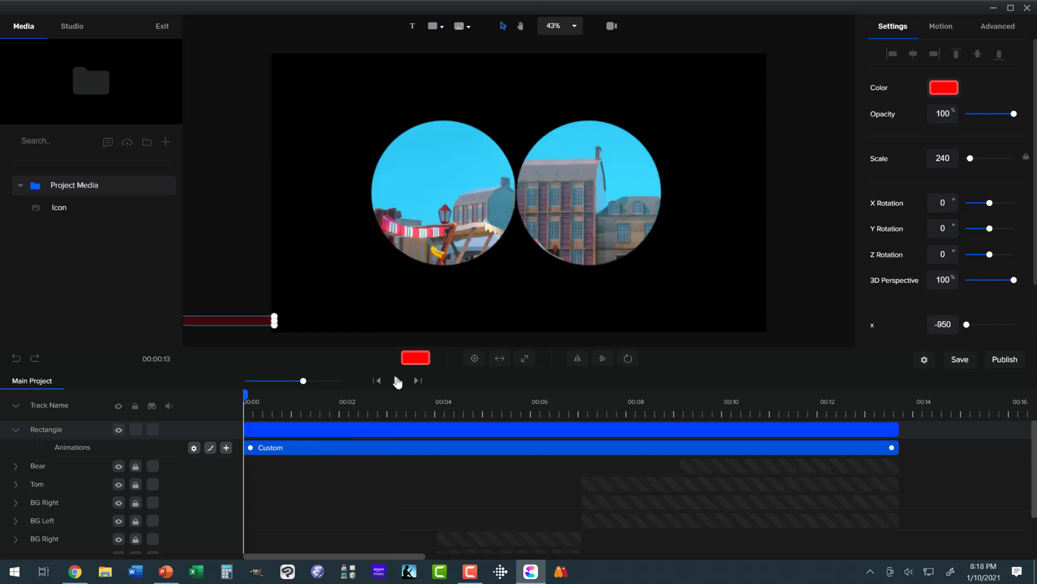
pyautogui.click(397, 380)
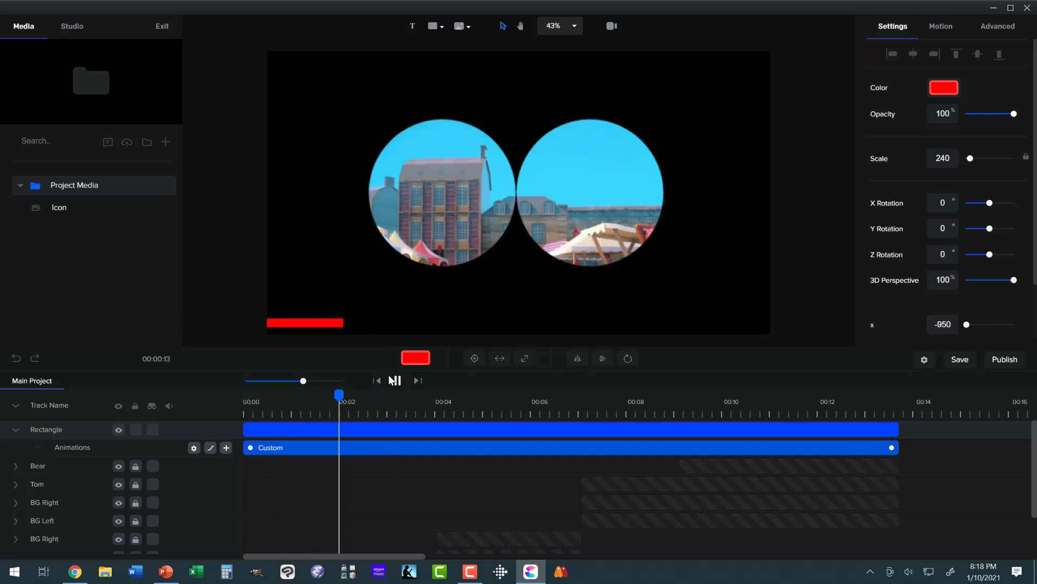